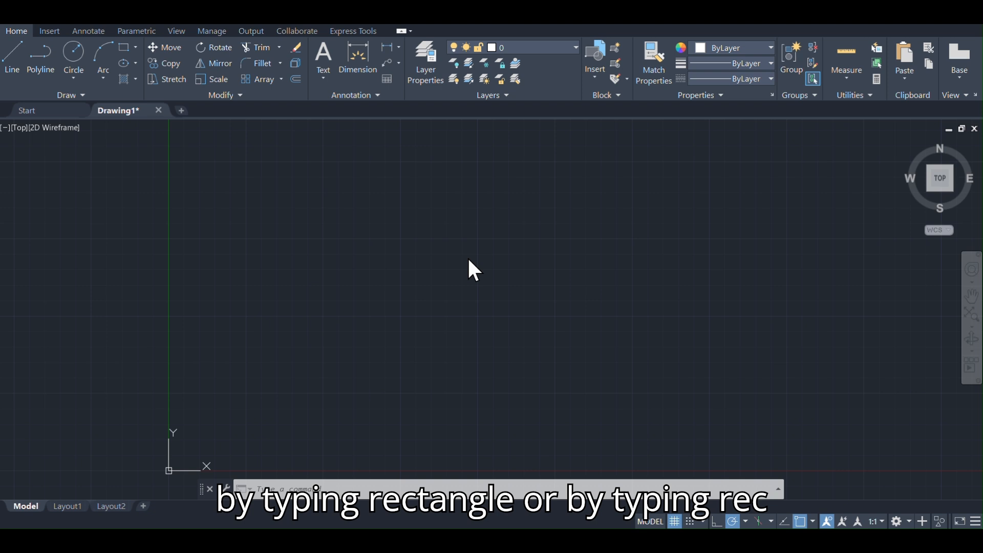
Step: Draw a free-size upright rectangle in the drawing area by picking two opposite corners
click(362, 487)
text(r)
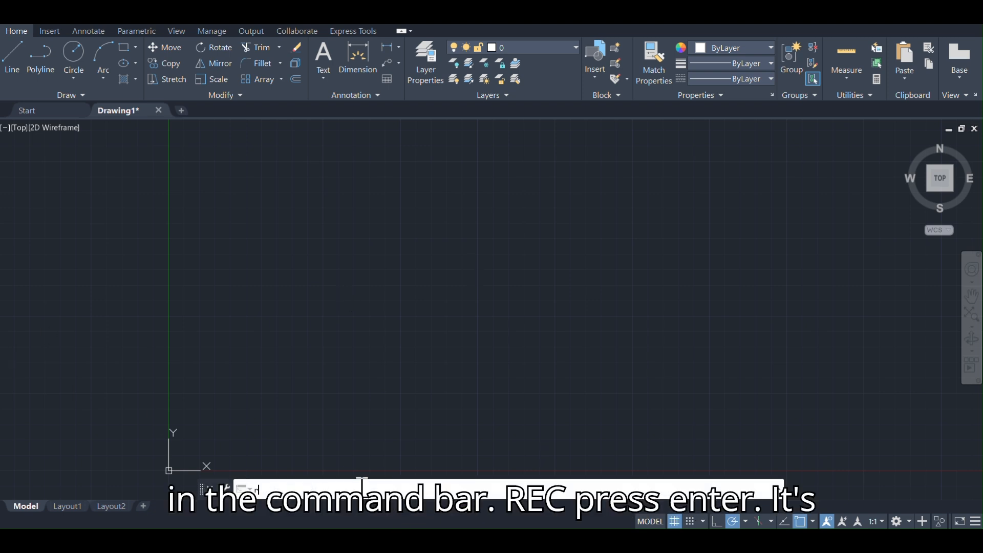
text(ec)
key(Return)
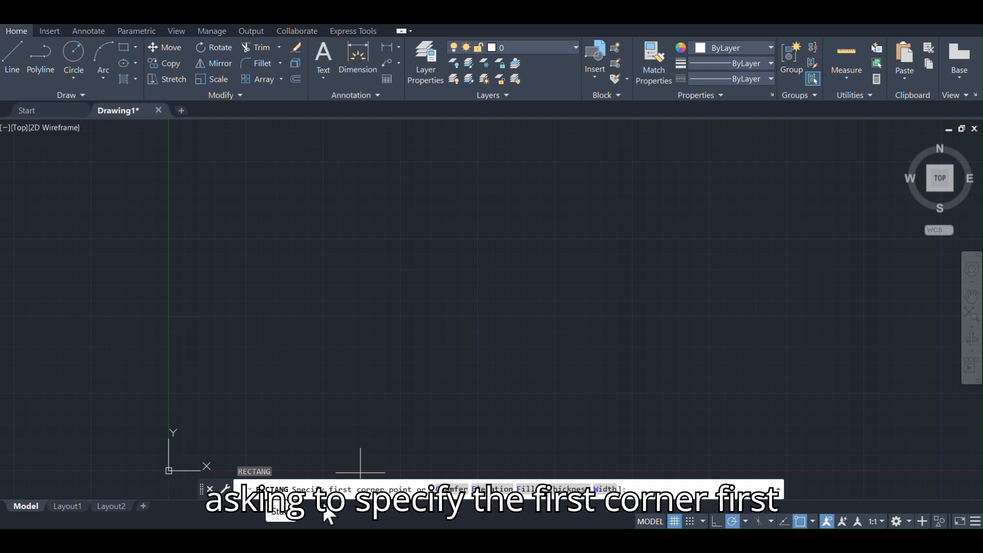
click(369, 191)
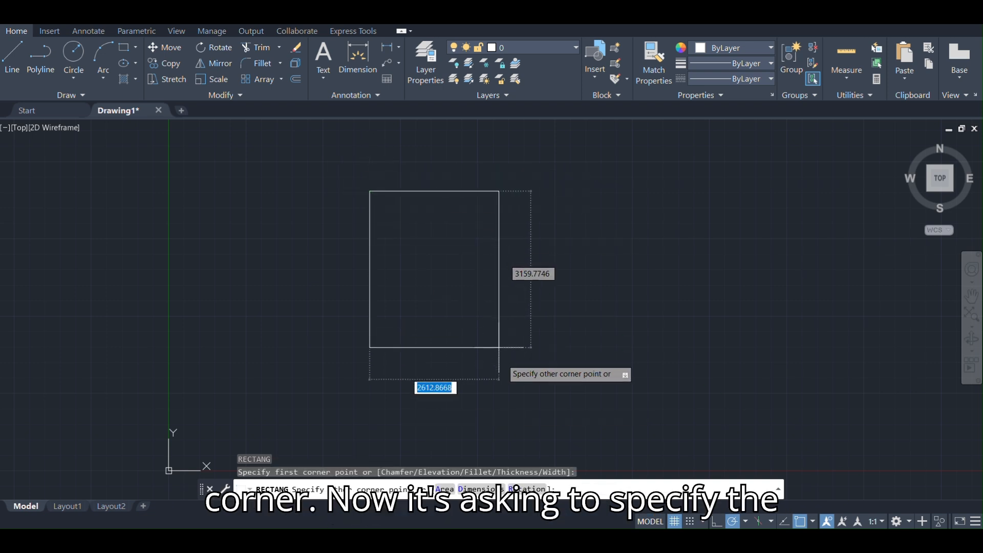
click(530, 417)
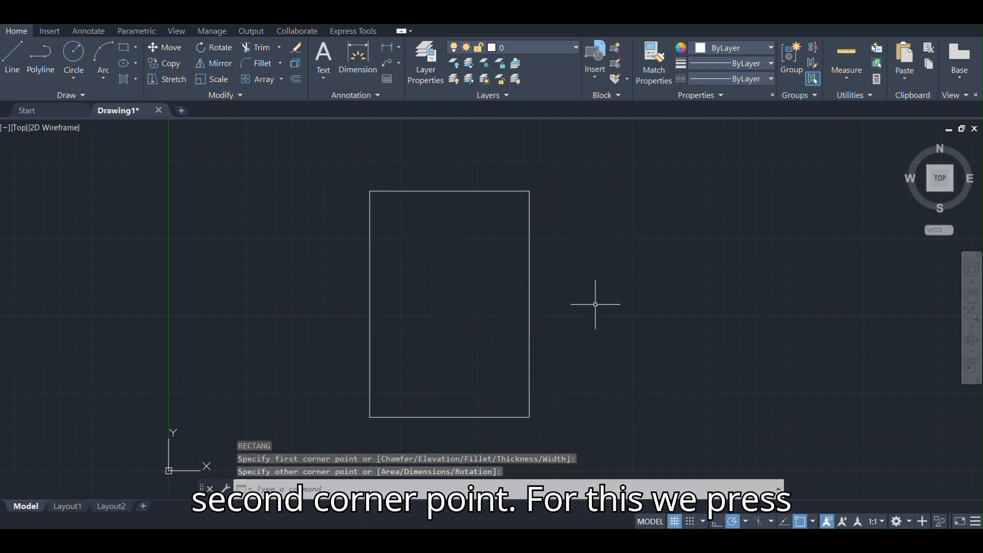
Step: Select the rectangle with a crossing window, and clear the selection
scroll(461, 245, down, 2)
click(553, 187)
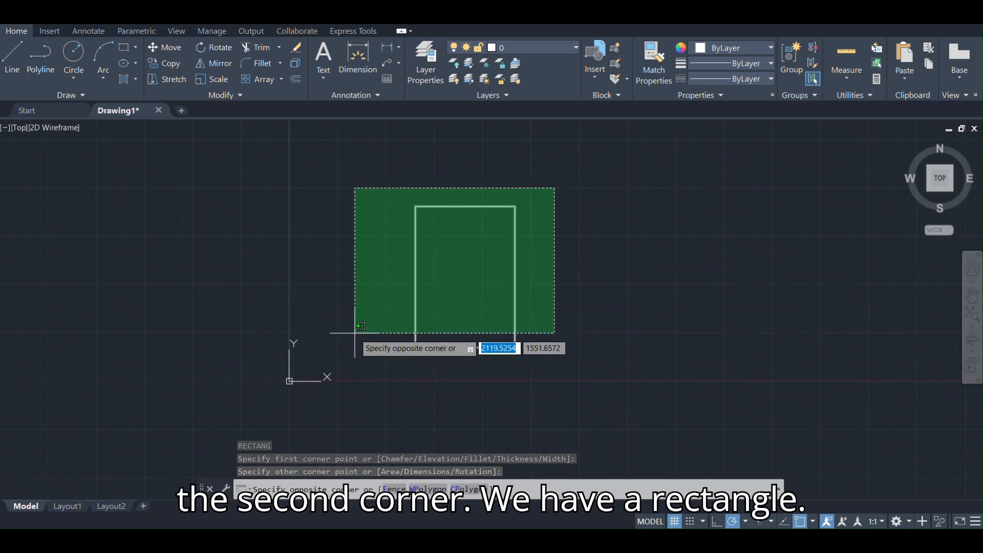
click(366, 324)
key(Escape)
Step: Draw a second rectangle in the empty area beside the first one using the Dimensions option, with length 200 and width 100
middle_drag(537, 279, 379, 308)
scroll(376, 297, up, 5)
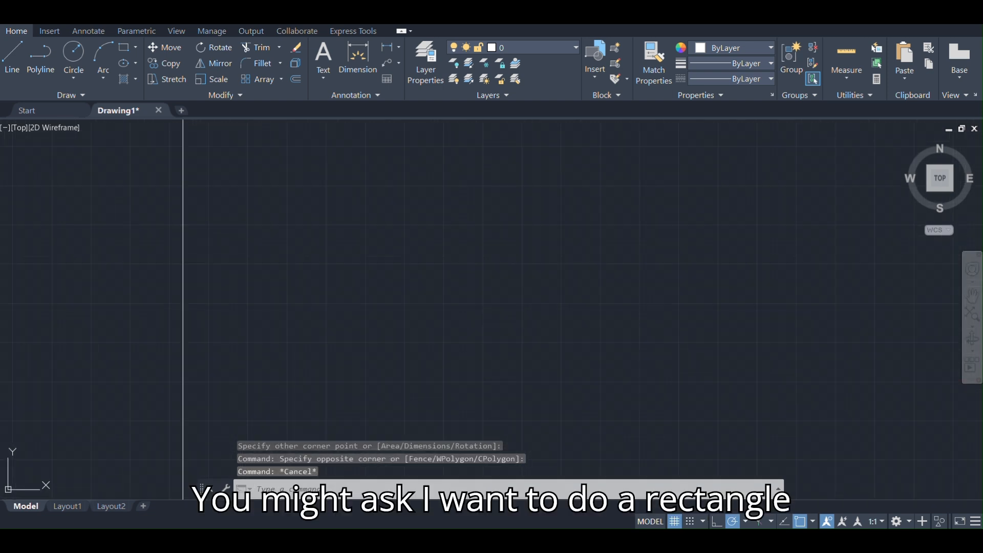
text(REC)
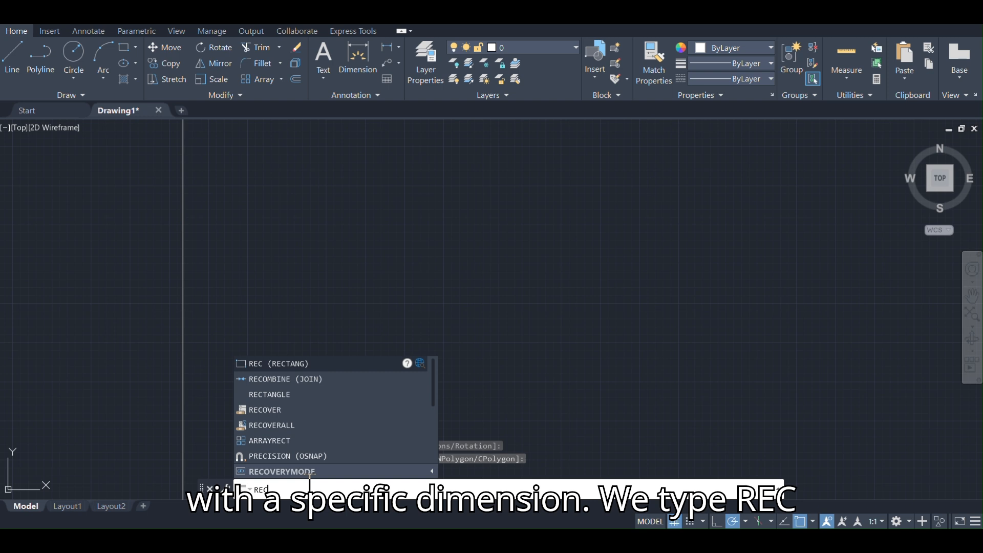
key(Return)
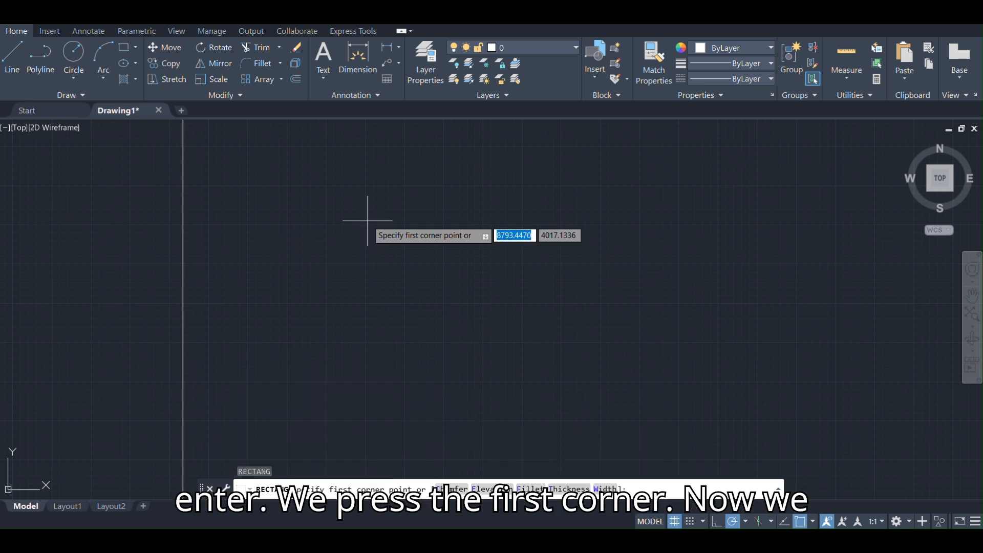
click(409, 174)
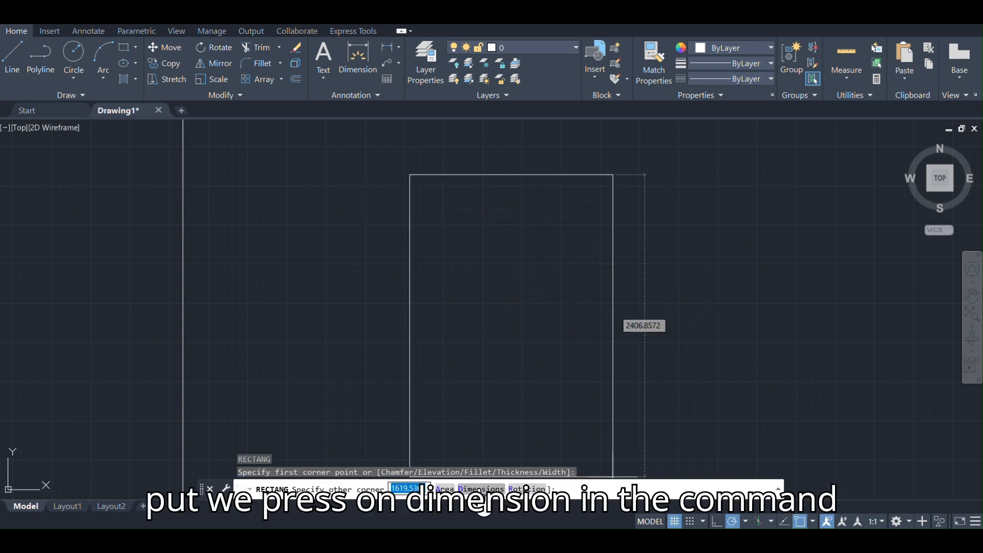
click(482, 489)
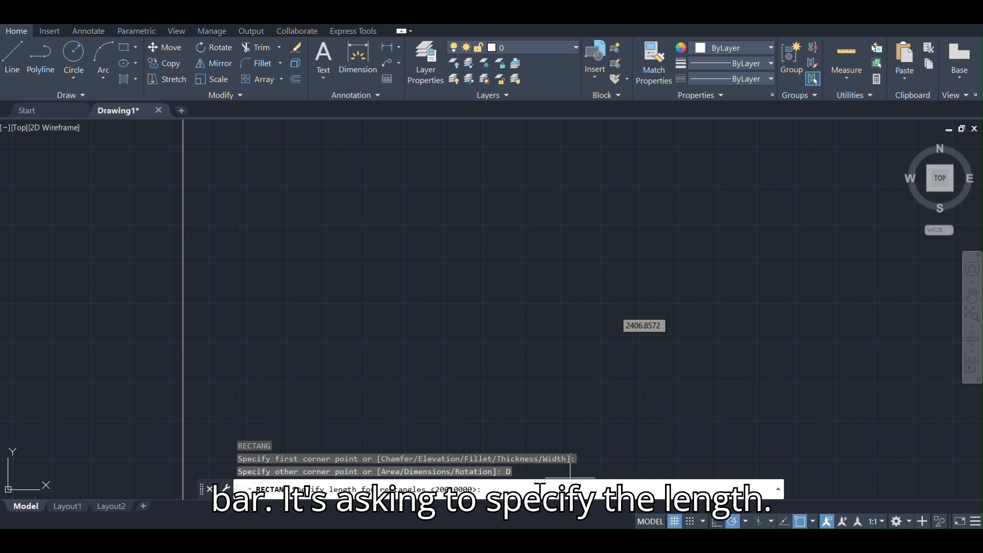
key(Return)
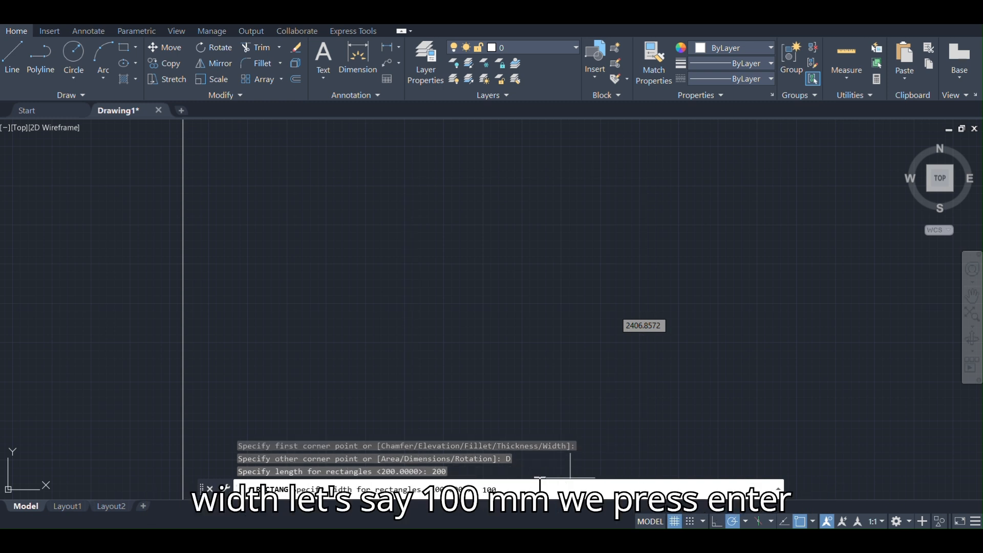
key(Return)
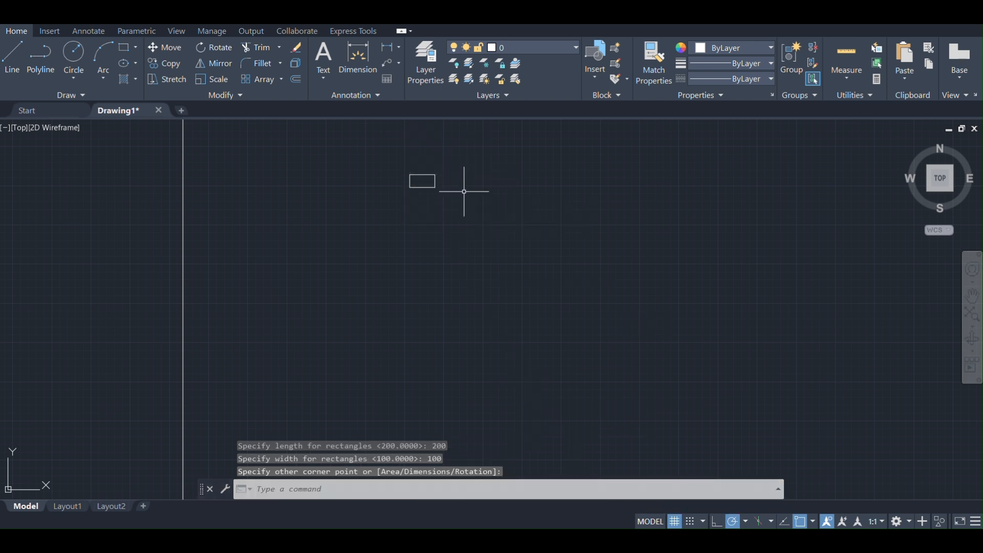
Step: Select the 200 by 100 rectangle with a crossing window and delete it
scroll(417, 172, up, 6)
click(666, 179)
click(372, 358)
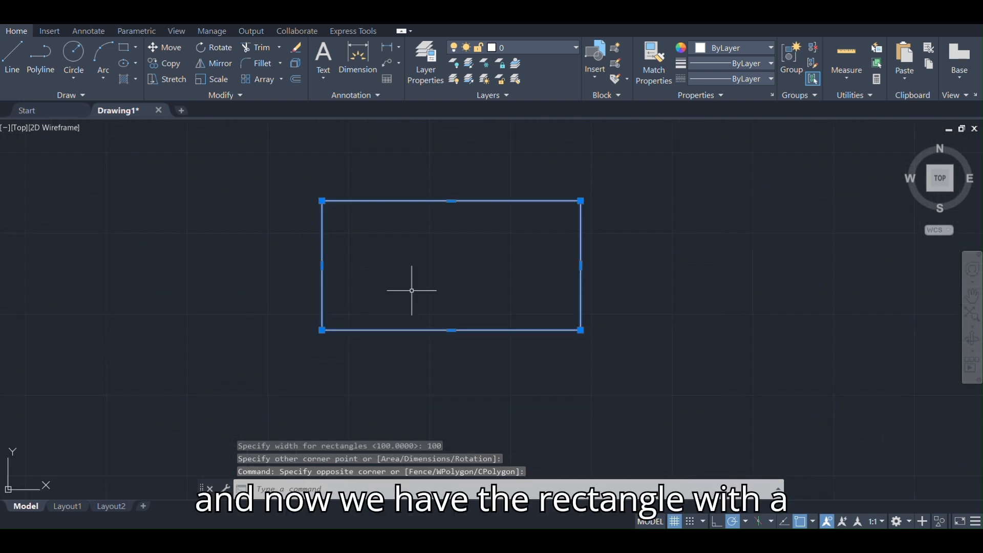
click(605, 184)
click(342, 344)
key(Delete)
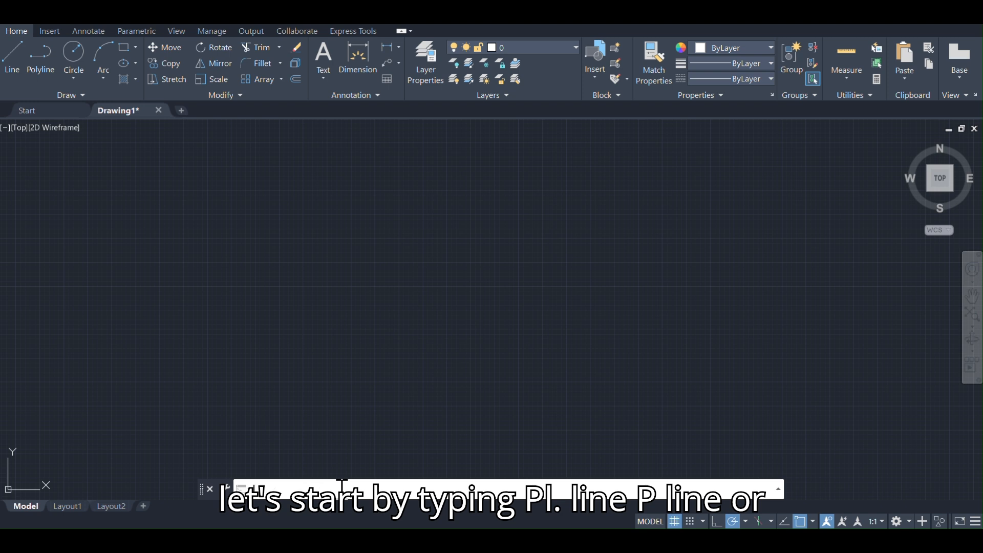
Step: Draw an irregular closed polyline of seven straight segments, ending on its start point
text(PL)
key(Return)
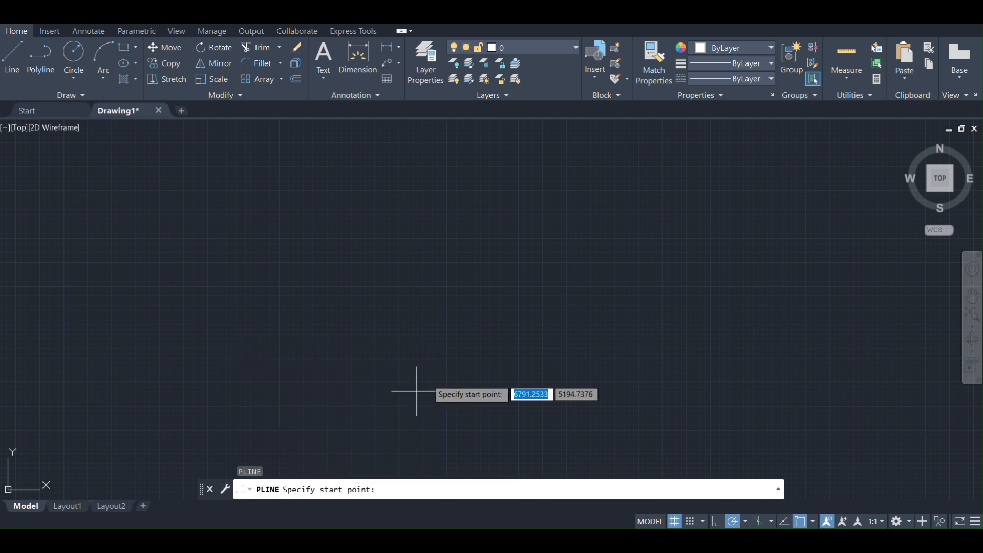
click(447, 298)
click(620, 238)
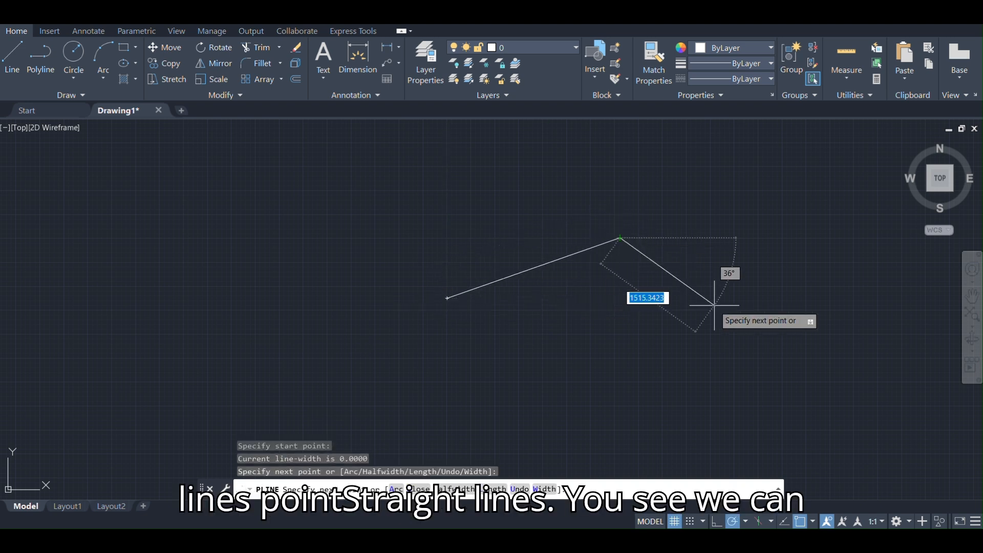
click(734, 317)
click(601, 412)
click(362, 373)
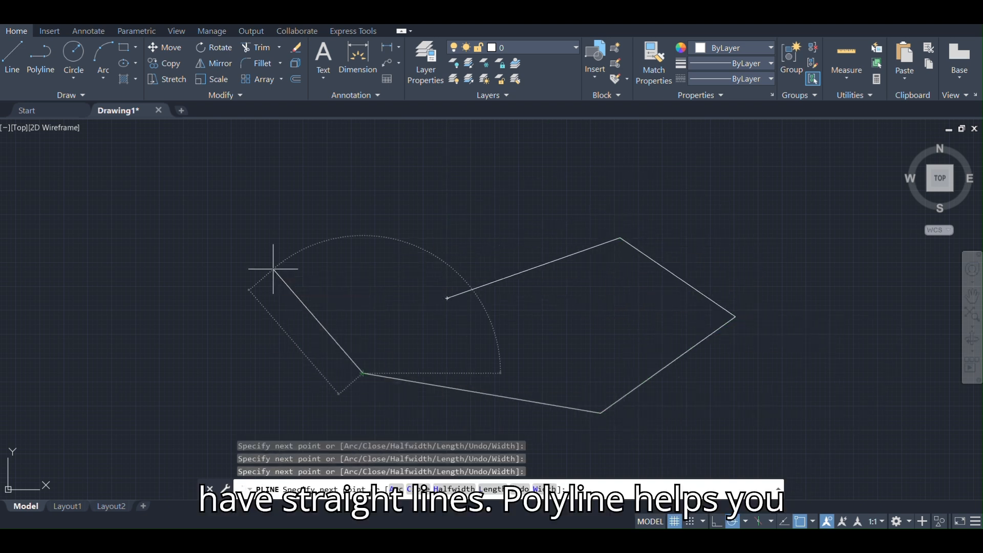
click(273, 269)
click(396, 198)
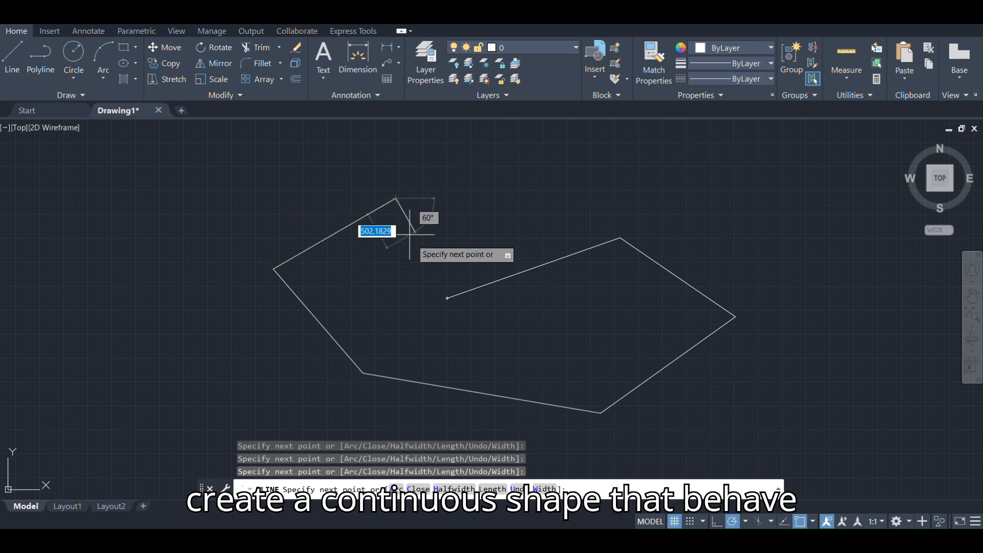
click(447, 300)
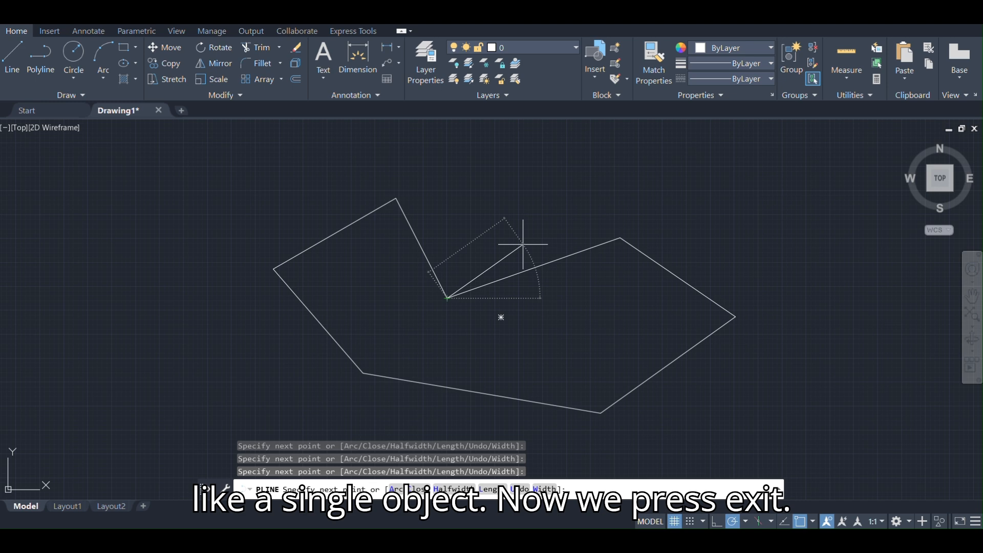
key(Escape)
Step: Select the polyline as a single object and rework it into a different irregular closed outline with seven straight sides
click(854, 266)
click(515, 422)
middle_drag(470, 301, 449, 377)
click(390, 207)
click(718, 226)
scroll(591, 285, down, 4)
click(531, 273)
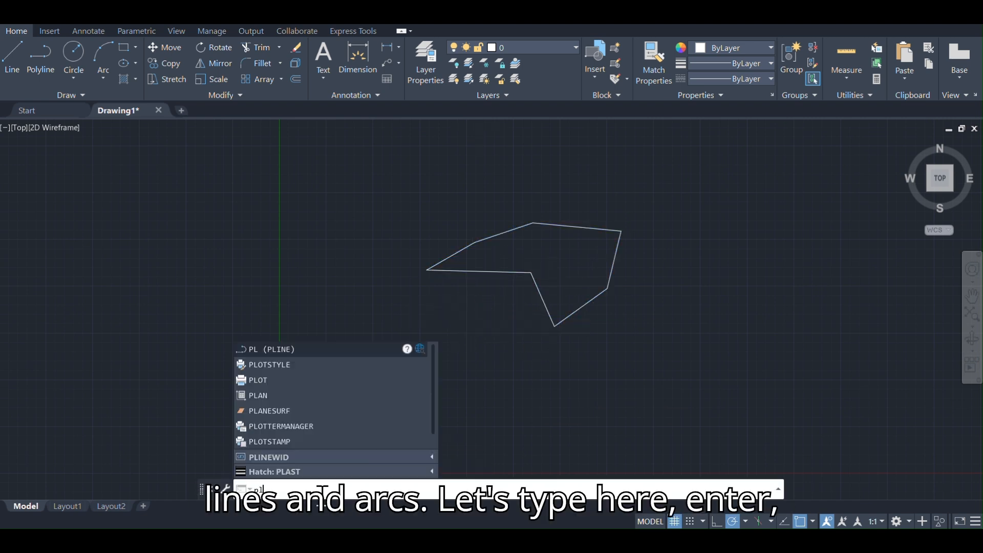
Step: Start a new polyline in the empty area beside the existing outline with a 600-long segment at 30°
key(Return)
middle_drag(707, 280, 478, 291)
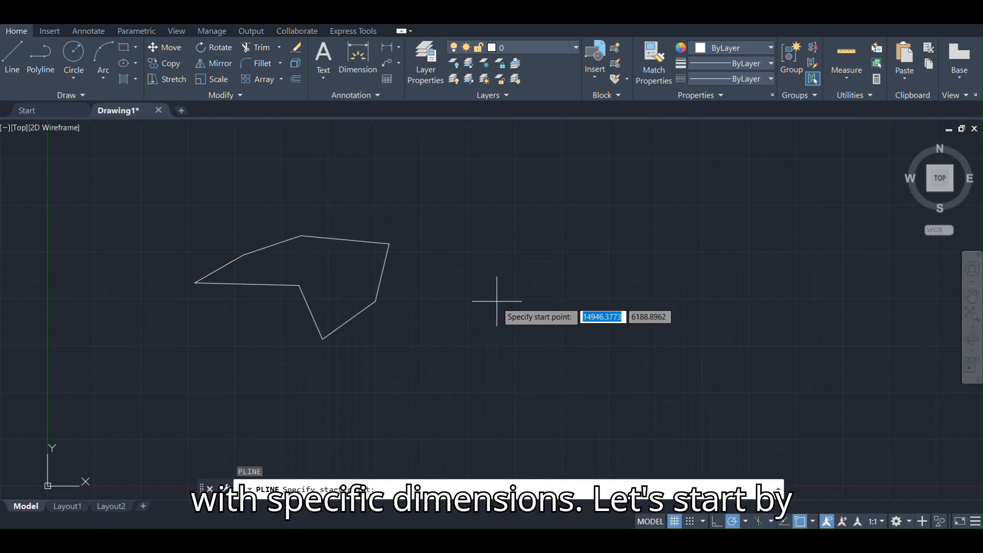
click(504, 277)
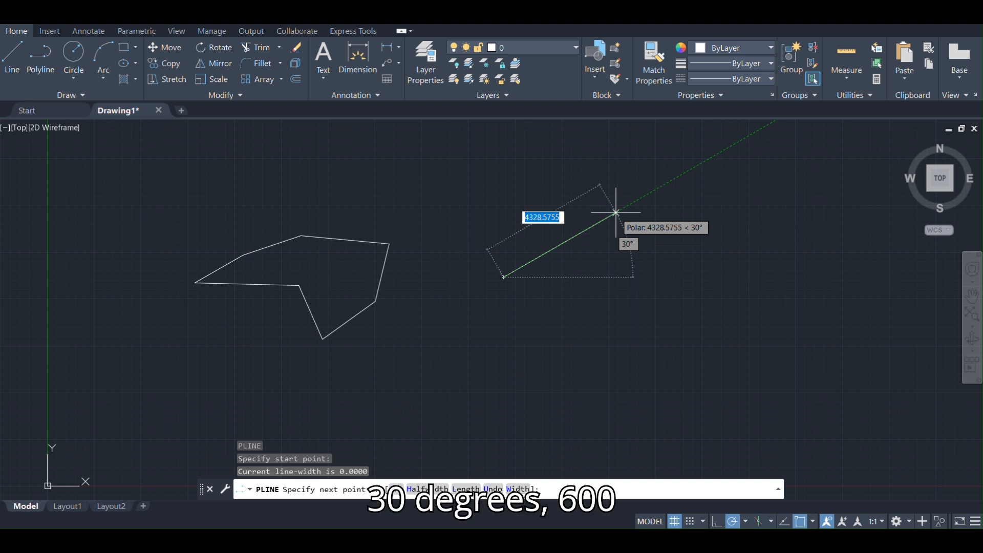
text(600)
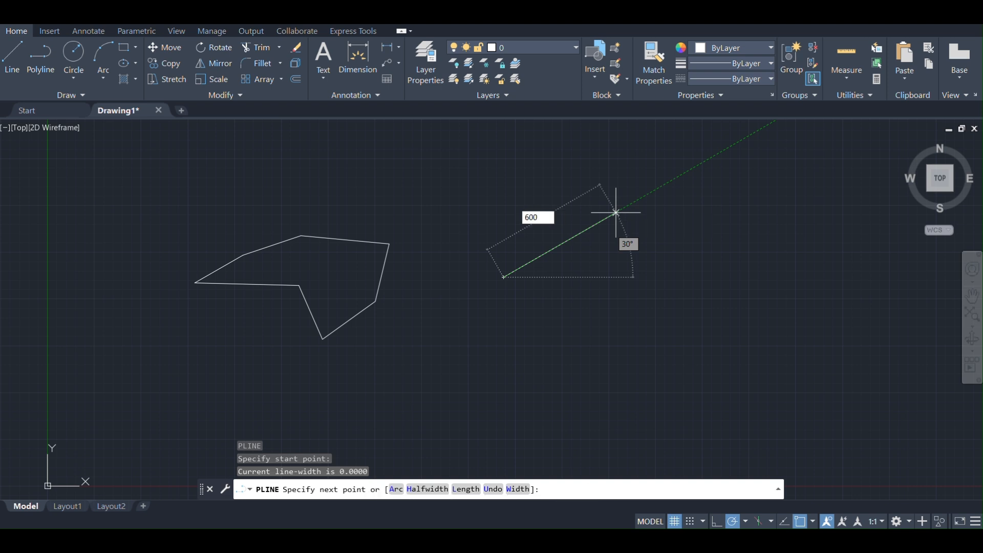
key(Return)
Step: Add a downward segment about 466 long at 300°, and close the polyline with an arc back to its start point
scroll(520, 279, up, 5)
scroll(520, 279, up, 2)
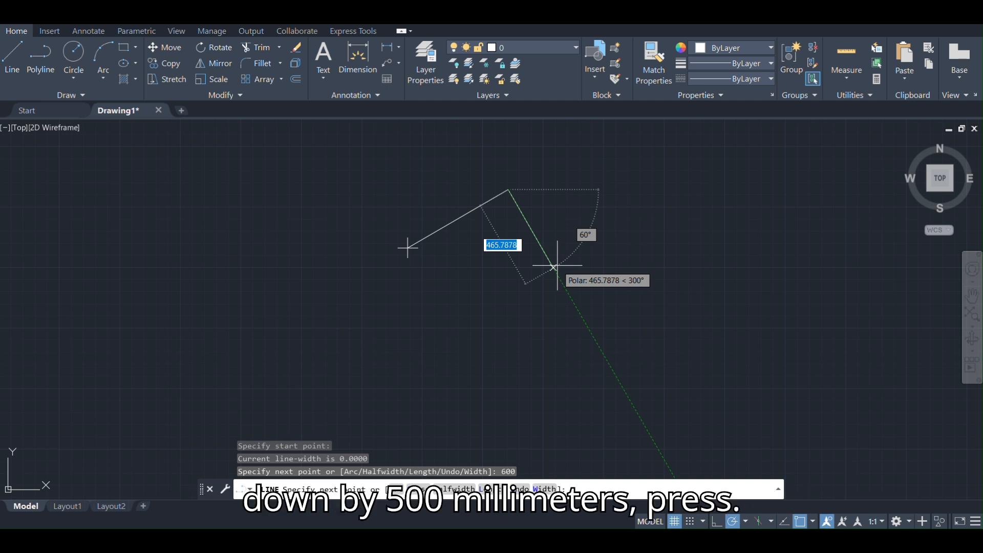
text(500)
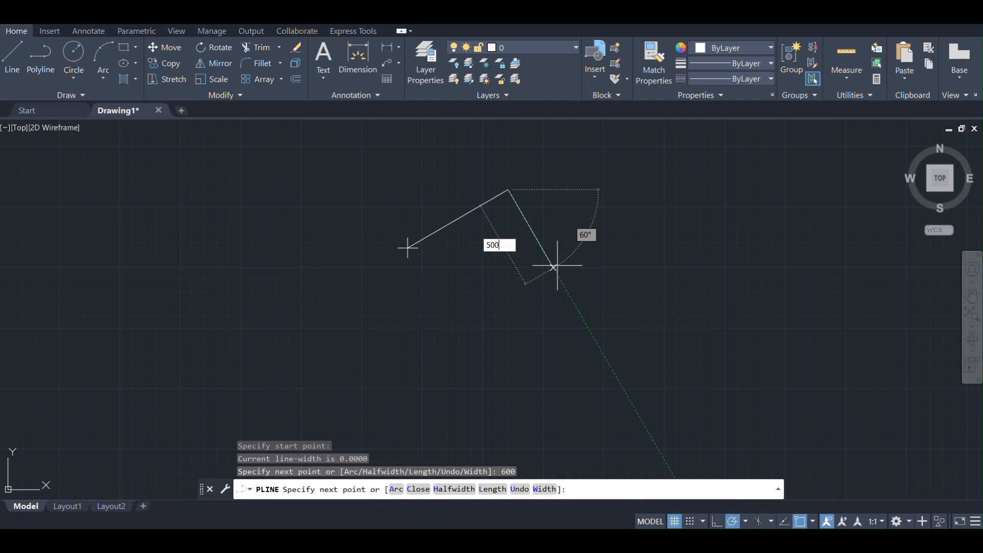
click(553, 267)
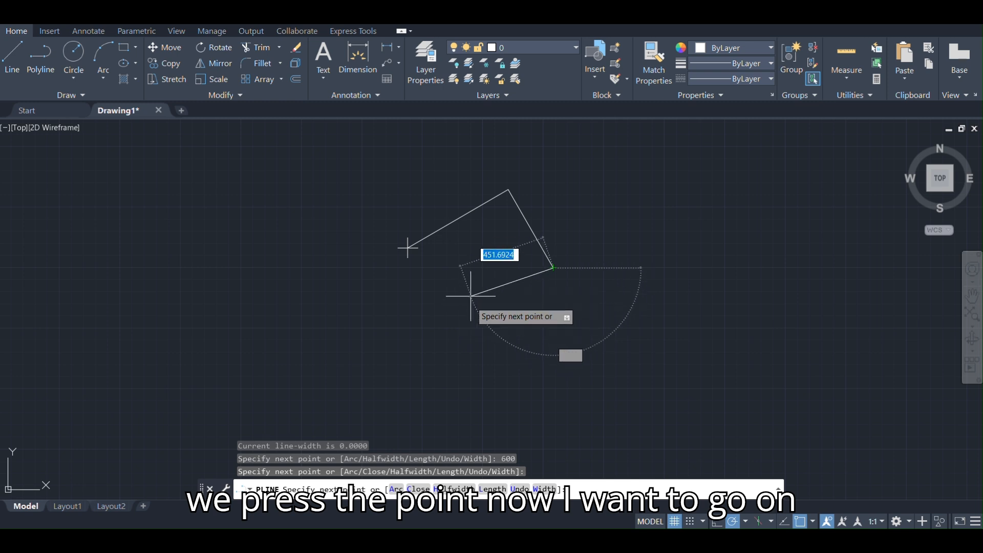
click(397, 489)
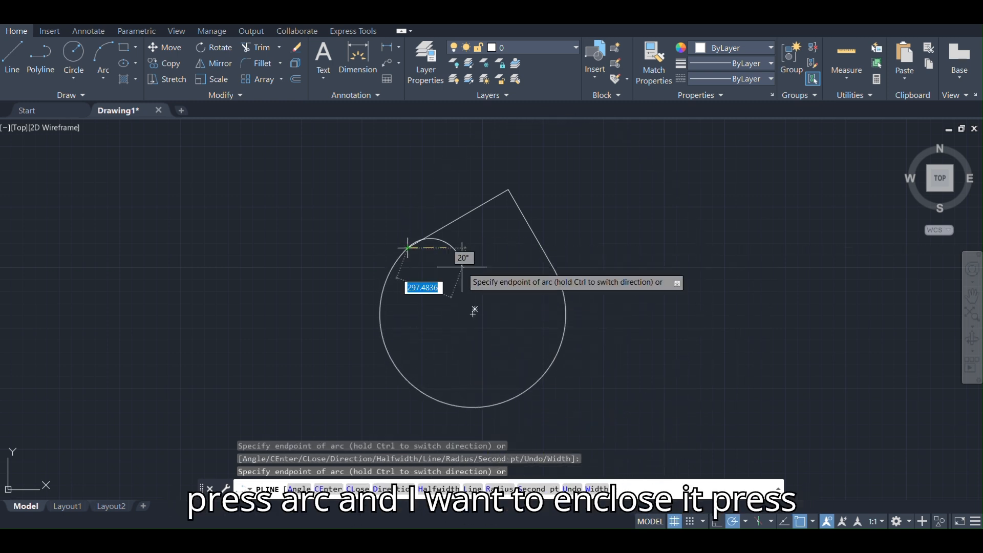
key(Return)
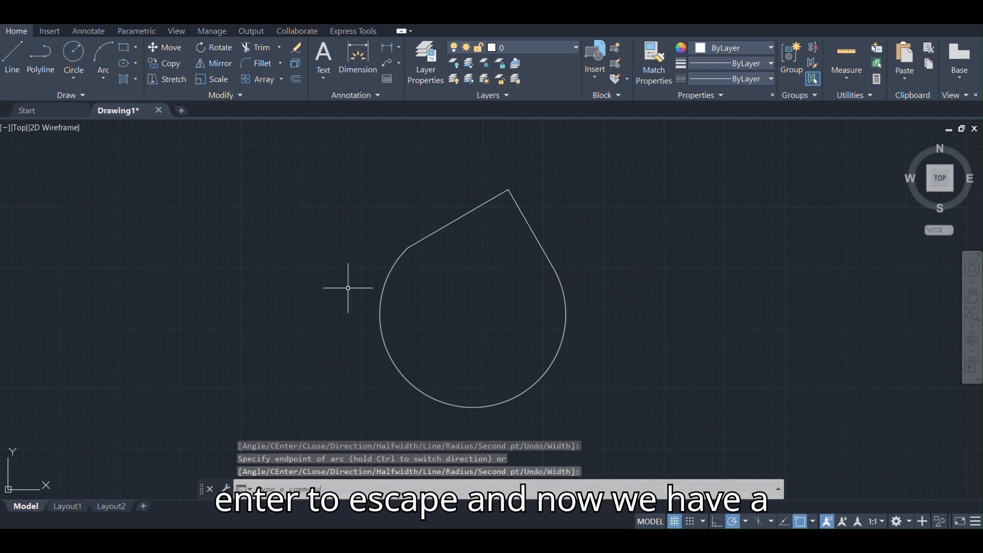
Step: Select the teardrop-shaped polyline and remove it with the Erase command
click(575, 261)
click(541, 214)
mouse_move(467, 268)
middle_down()
mouse_move(437, 222)
mouse_move(428, 275)
middle_up()
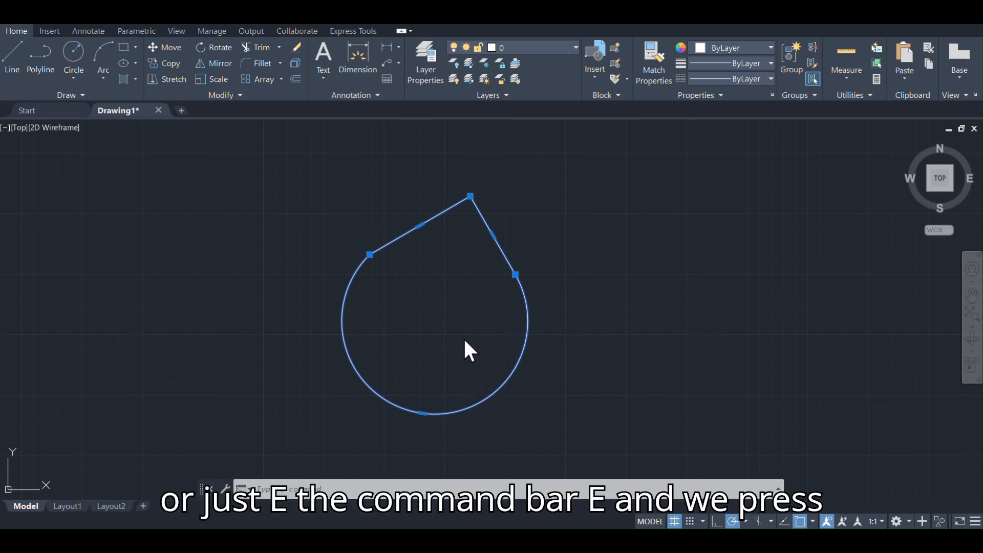
text(E)
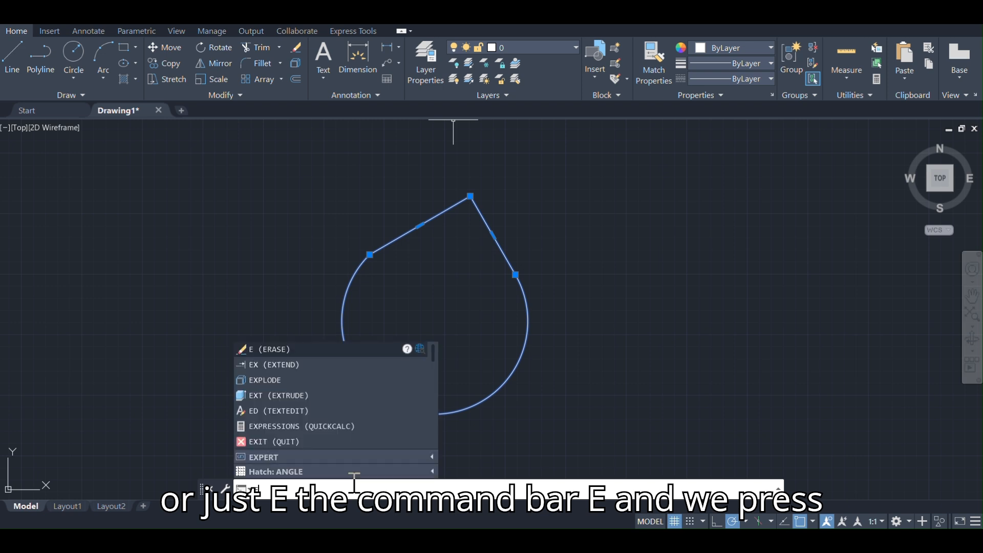
key(Return)
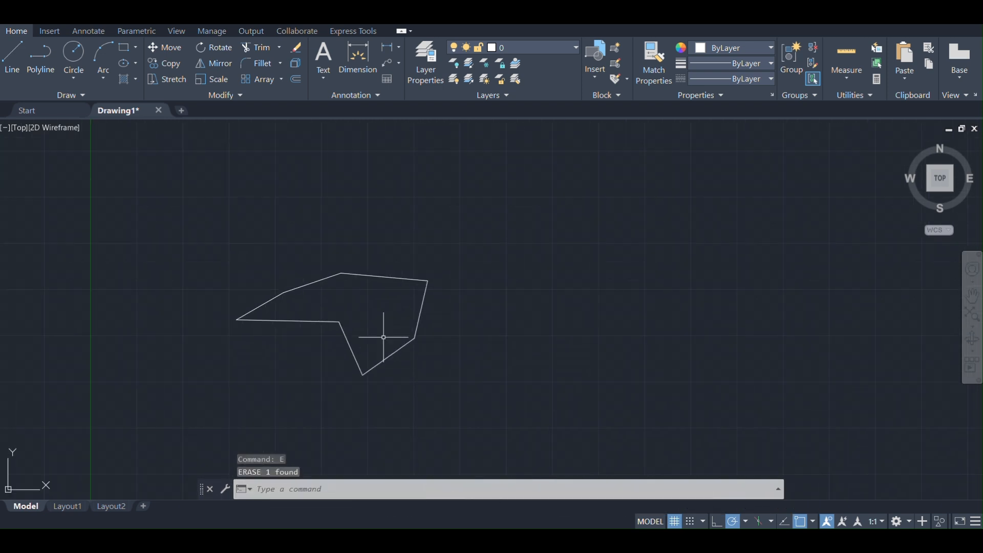
Step: Select the remaining seven-sided polyline with a crossing window and delete it
click(384, 340)
click(348, 343)
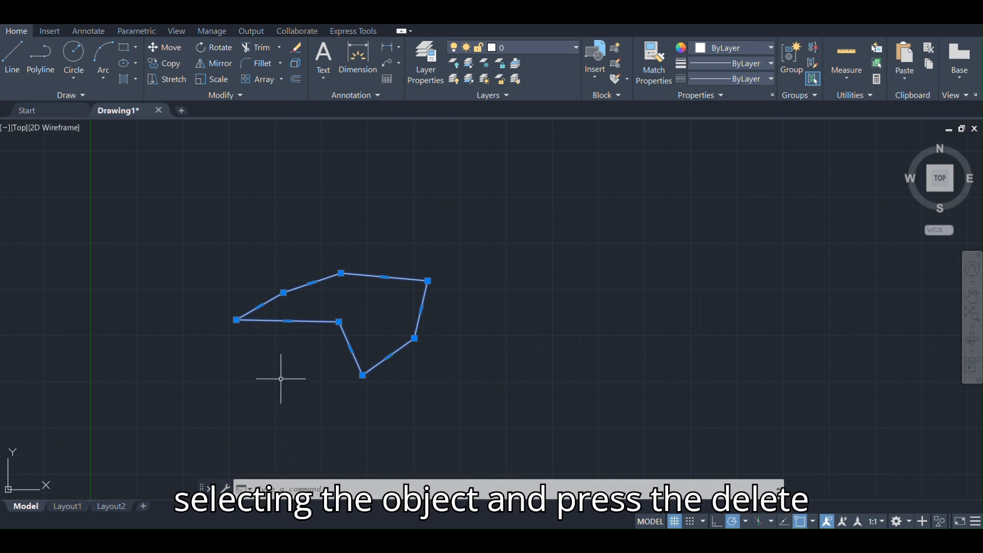
key(Delete)
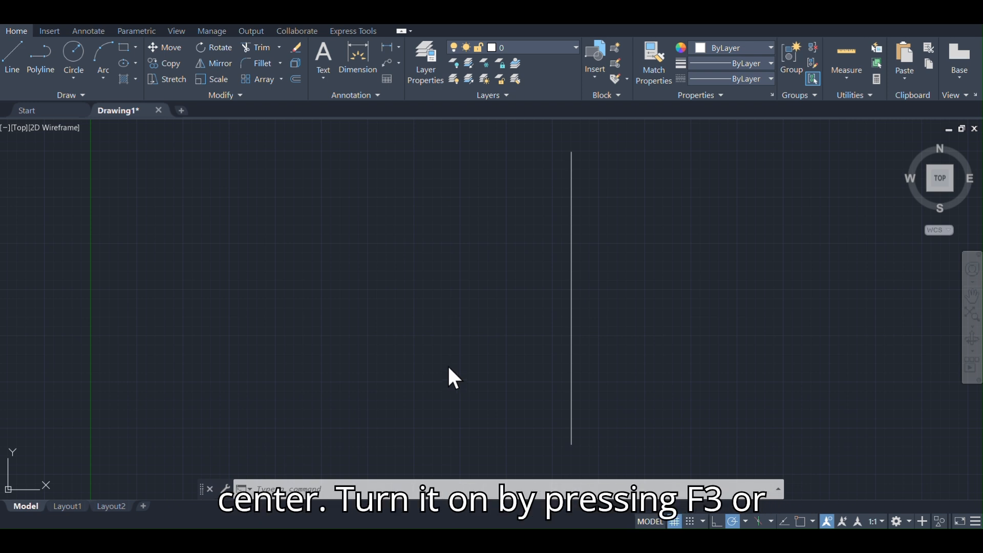
Step: Turn on object snap for the drawing
click(731, 520)
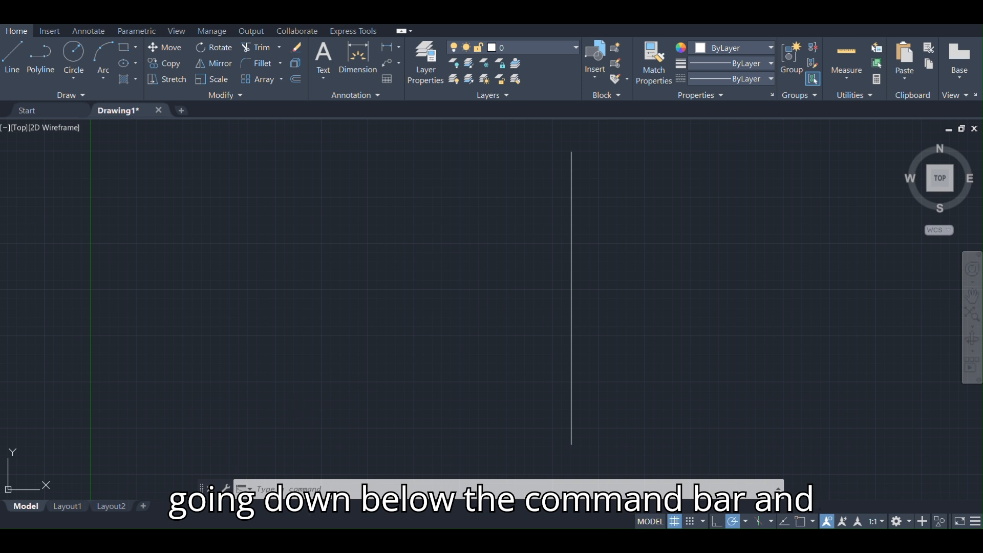
click(801, 523)
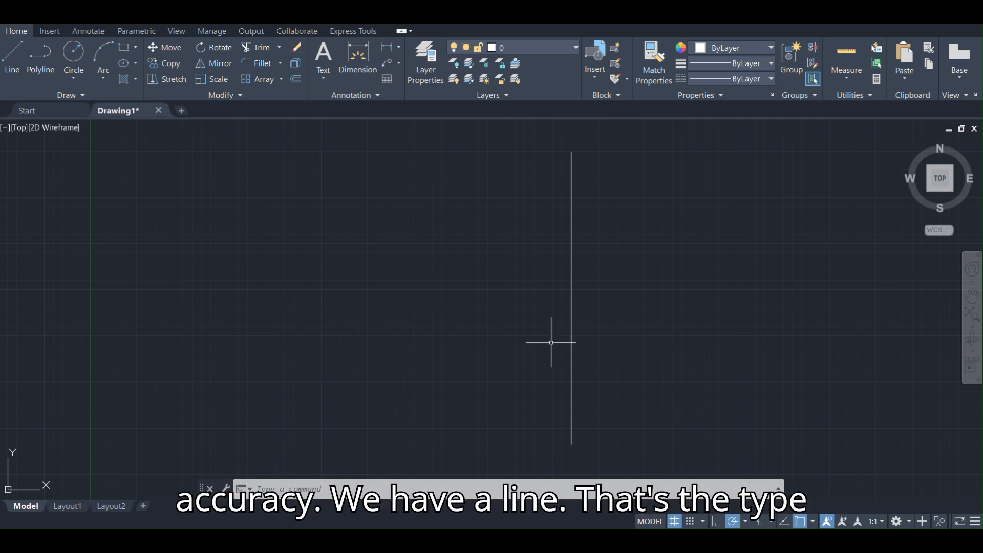
Step: Draw a line from the vertical line's midpoint horizontally to the right, continuing with a segment back to the vertical line's upper endpoint
click(608, 193)
click(485, 317)
middle_drag(534, 349, 522, 343)
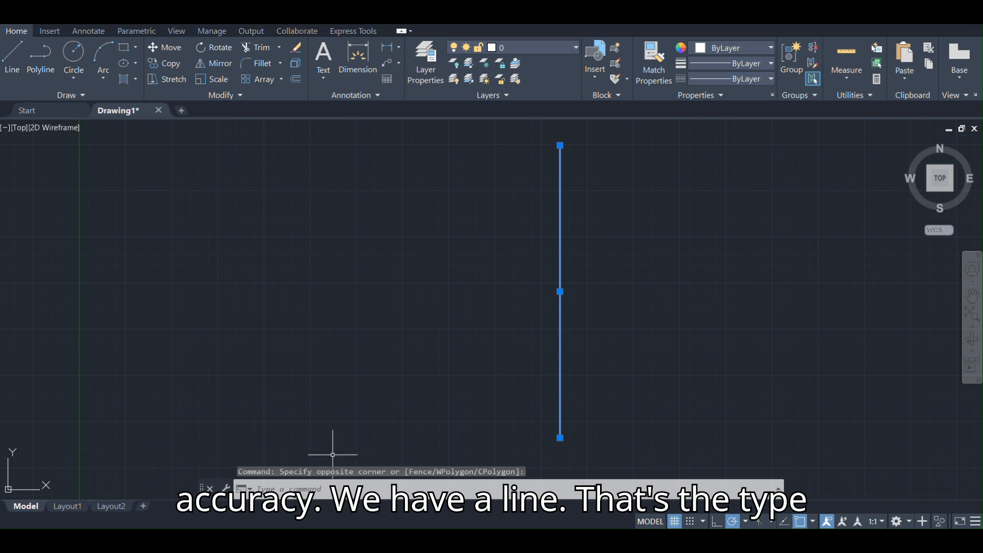
text(Li)
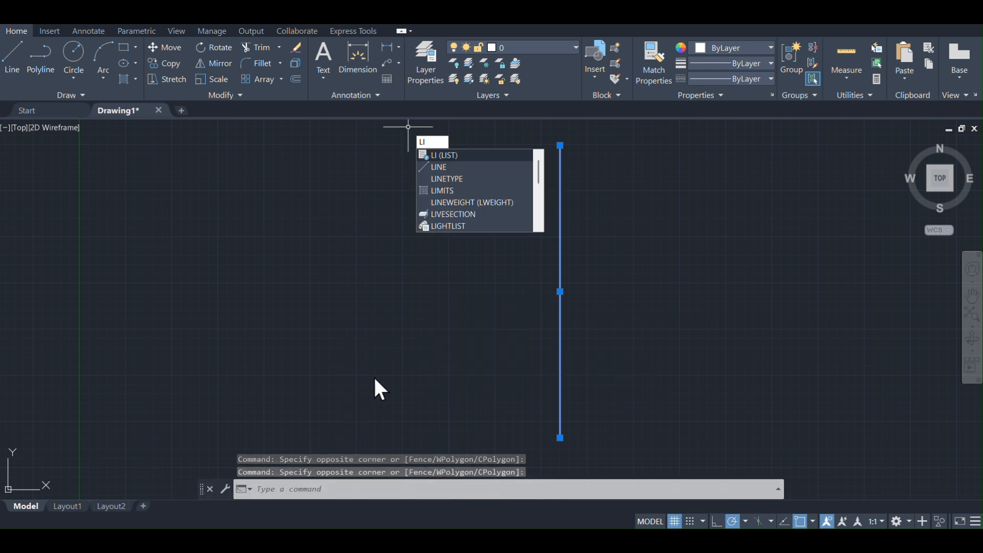
key(BackSpace)
key(Return)
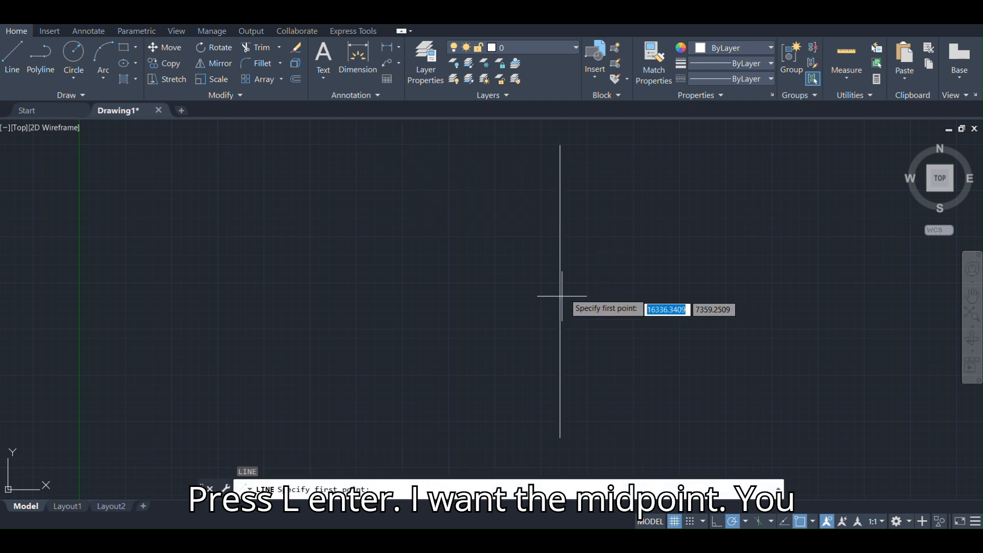
click(560, 290)
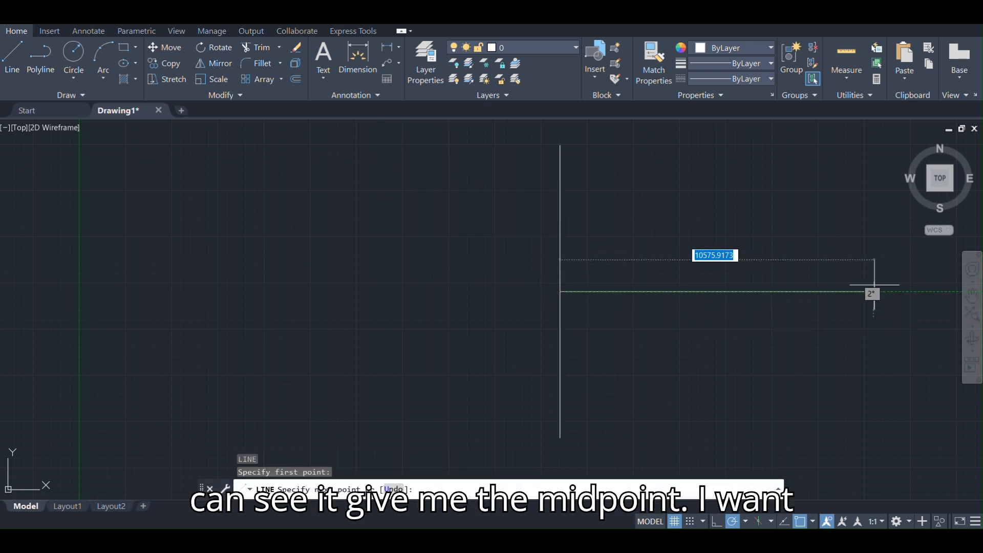
click(867, 291)
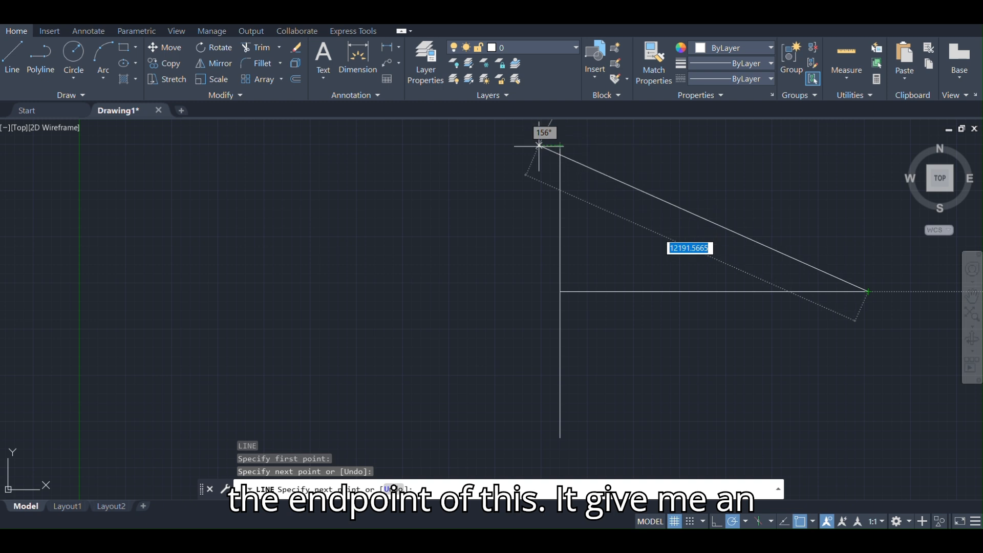
click(560, 145)
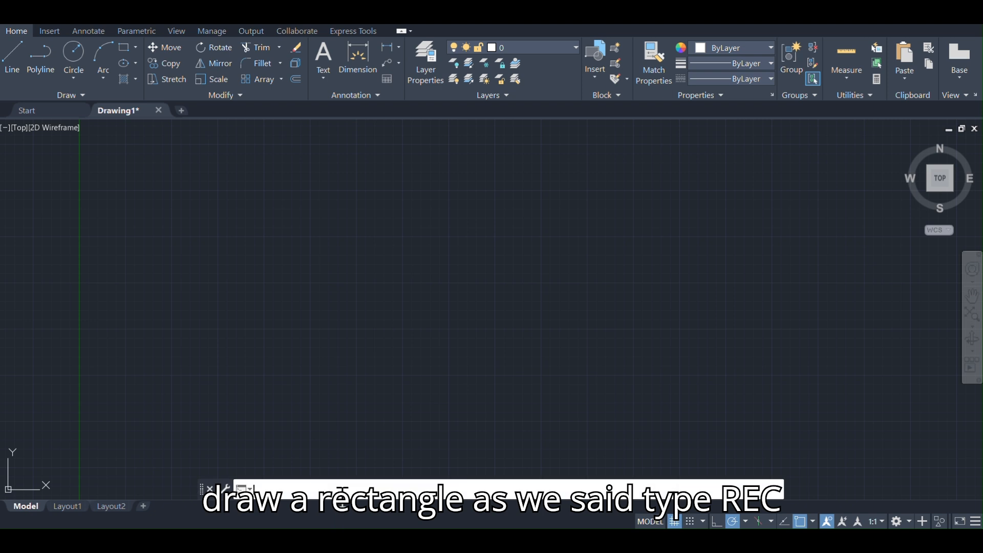
Step: Draw a freehand rectangle, slightly taller than wide, in the empty drawing area and end the Rectangle command
text(rec)
key(Return)
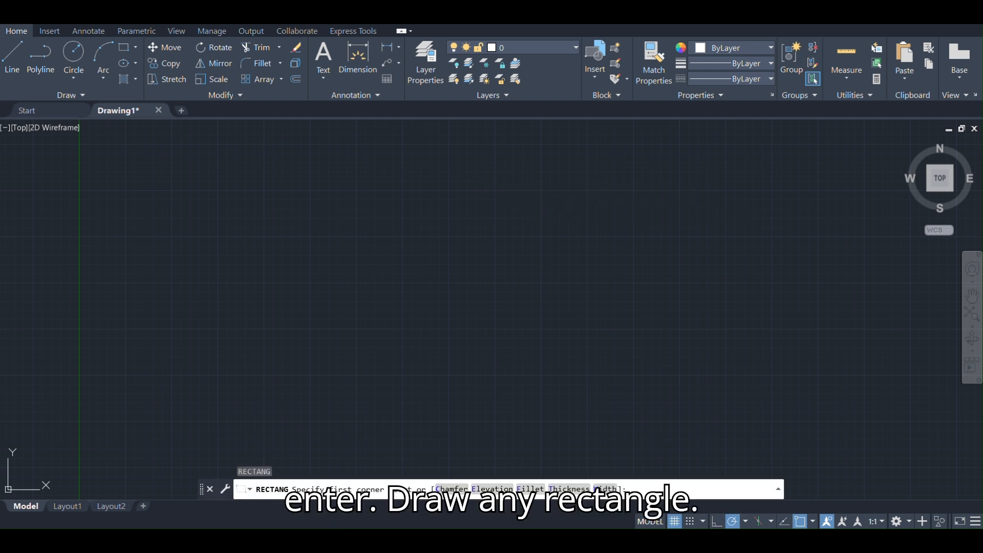
click(477, 173)
click(569, 295)
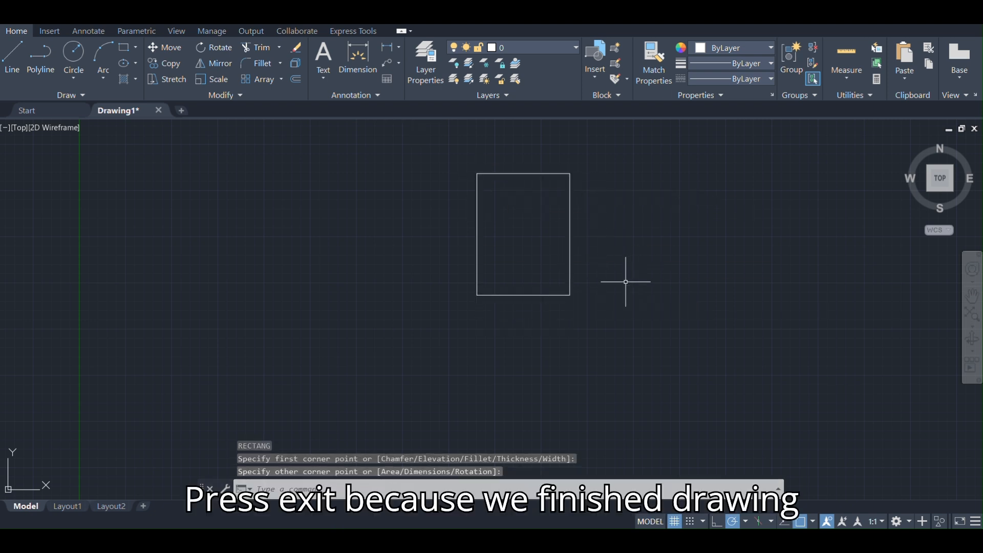
key(Escape)
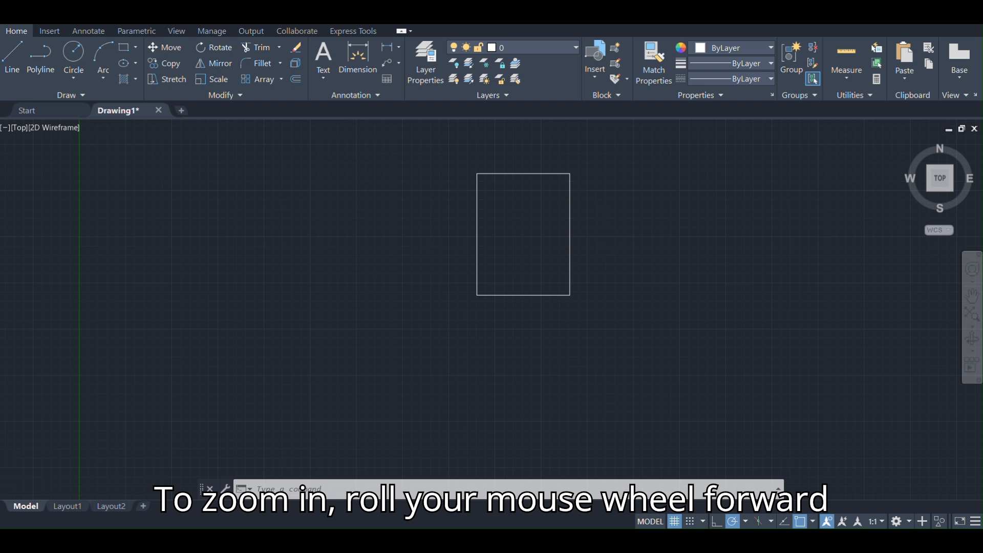
Step: Zoom in and out around the rectangle and pan the view to reposition it
scroll(502, 242, up, 5)
scroll(502, 241, down, 10)
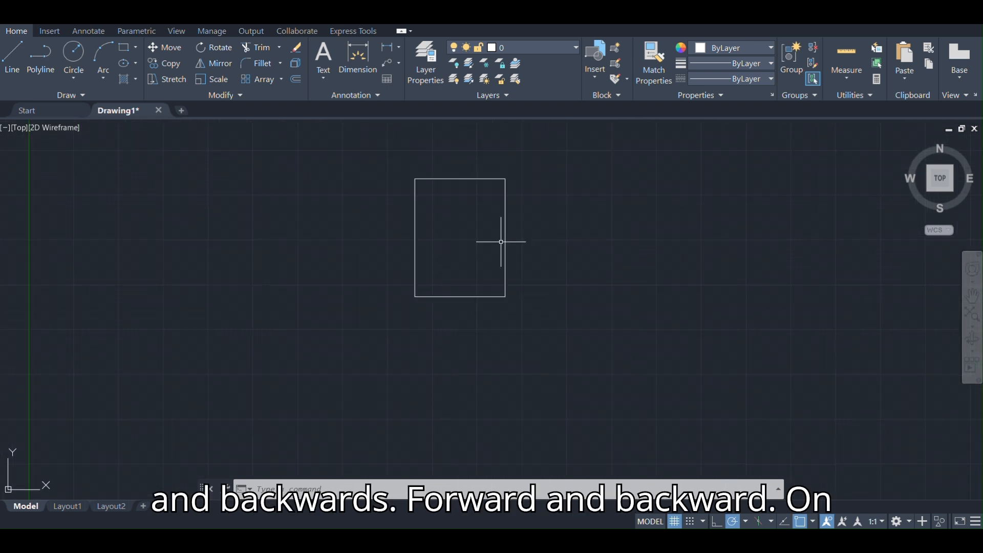
scroll(500, 241, down, 5)
scroll(504, 241, up, 7)
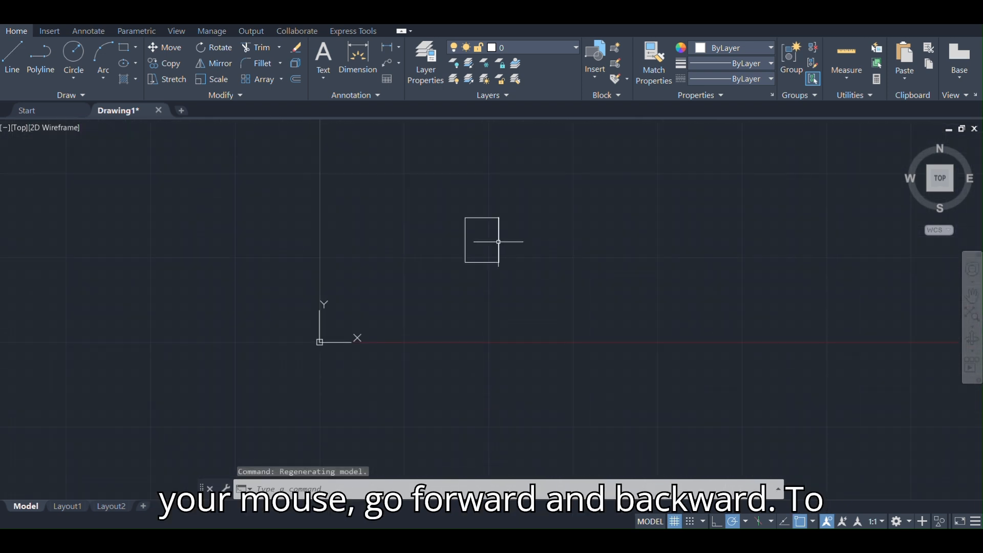
scroll(487, 231, up, 4)
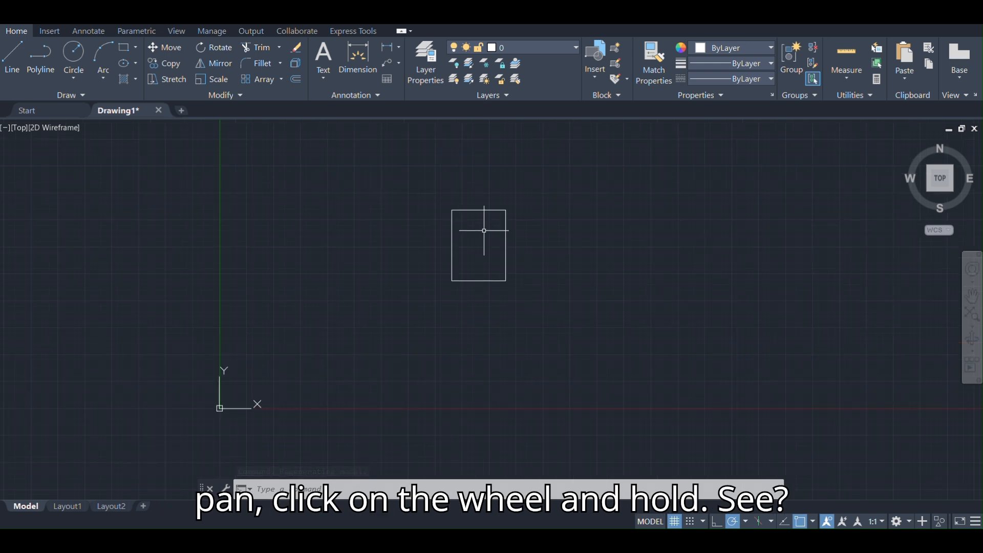
mouse_move(489, 230)
middle_down()
mouse_move(511, 290)
mouse_move(588, 217)
mouse_move(326, 335)
mouse_move(632, 379)
mouse_move(637, 201)
mouse_move(535, 263)
mouse_move(579, 280)
middle_up()
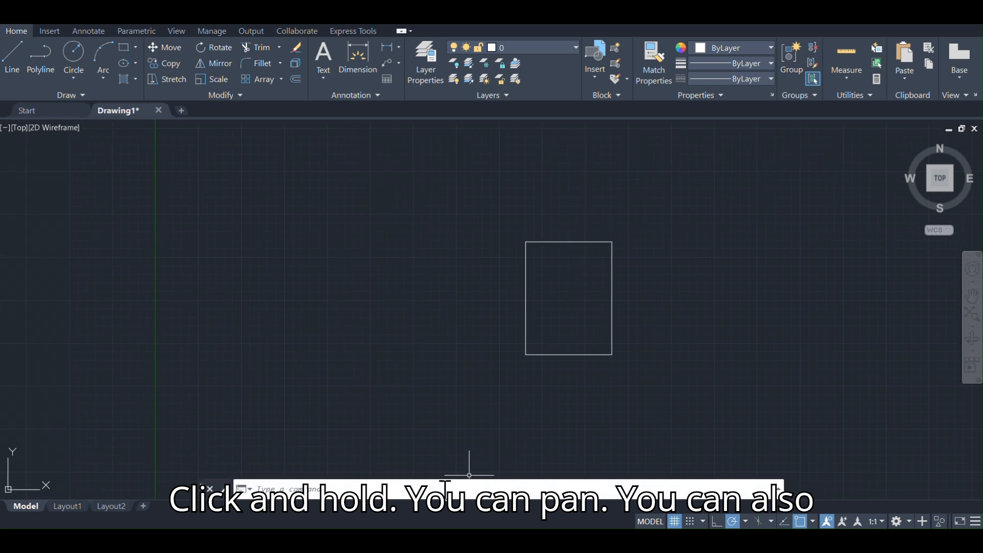
Step: Use the Zoom command with the Extents option to fit the whole drawing in view
text(Zoo)
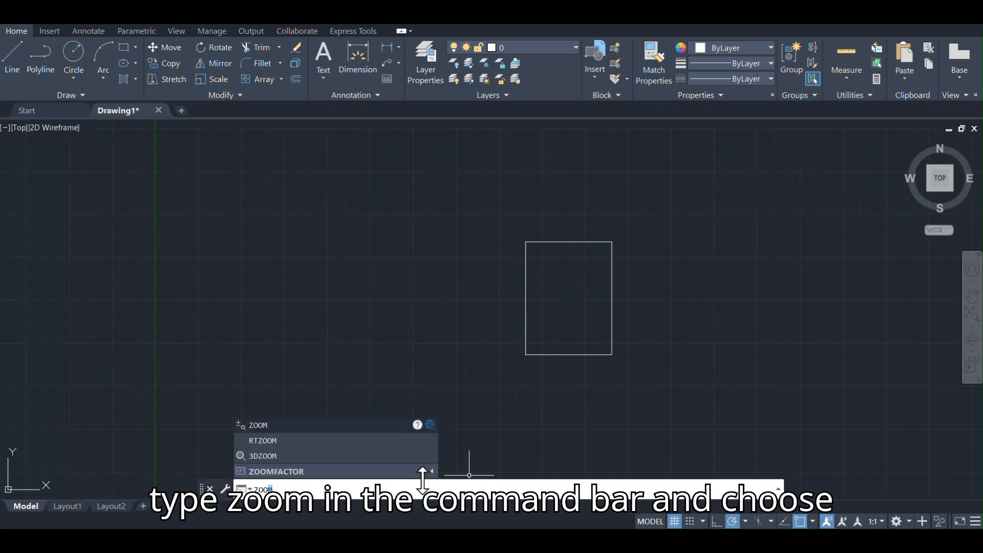
text(m)
key(Return)
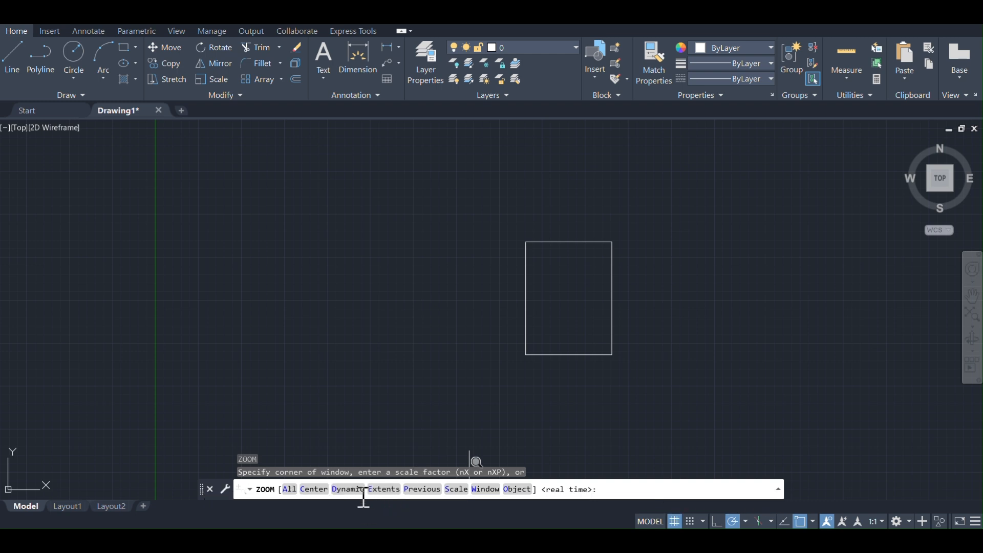
click(384, 489)
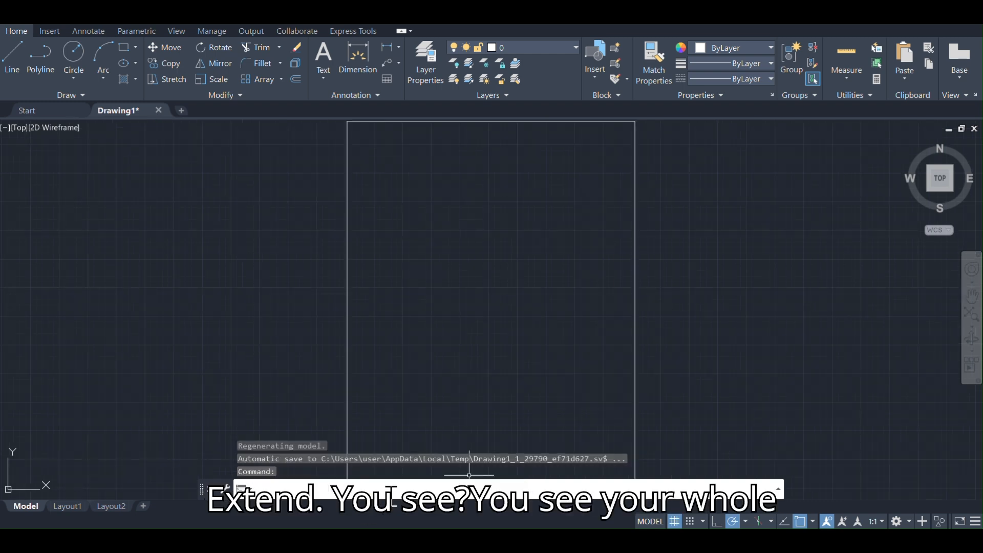